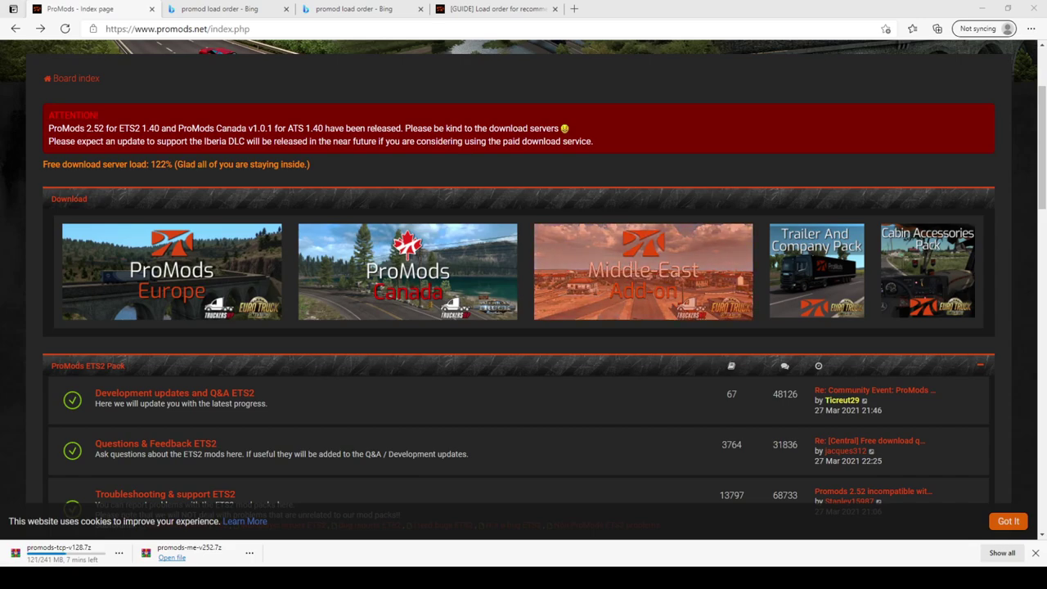
Open the ProMods Middle-East Add-on download on promods.net and proceed to step 2 of its installation.
scroll(643, 271, "up", 2)
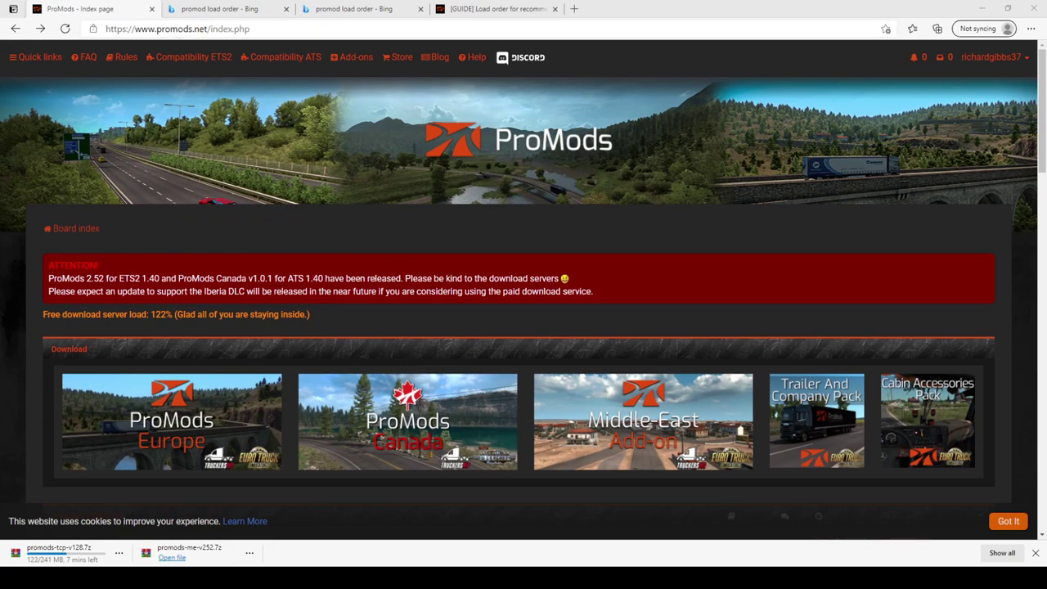
scroll(523, 270, "down", 2)
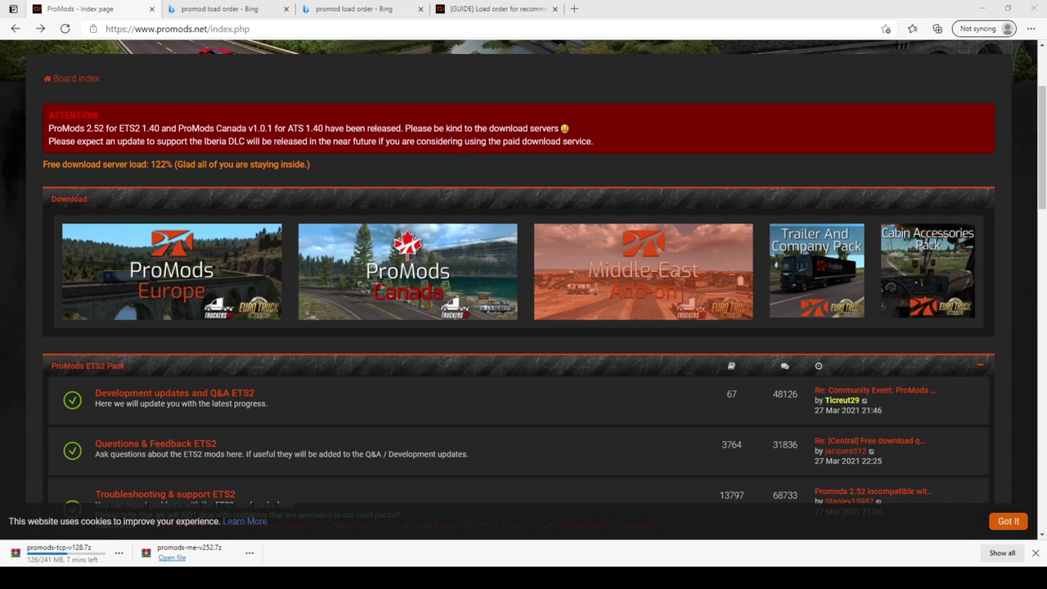
left_click(643, 271)
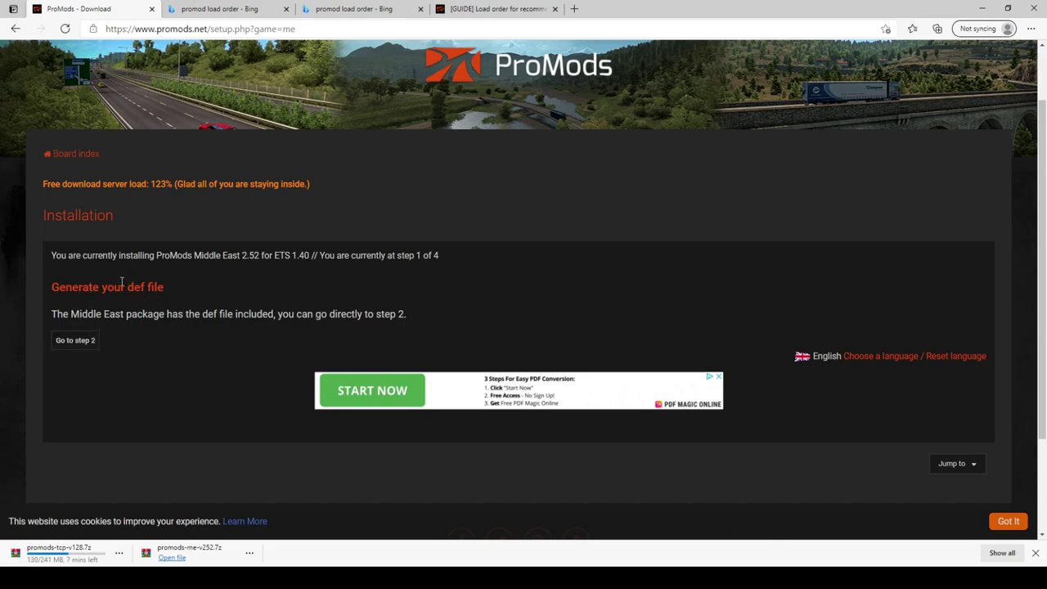
left_click(74, 342)
scroll(441, 355, "down", 1)
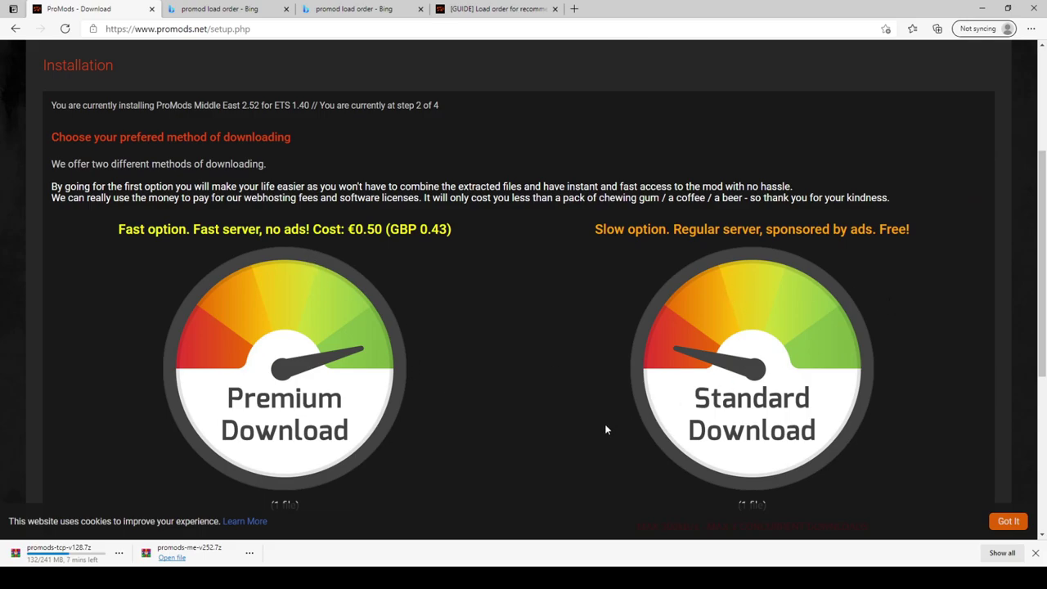
Review the Premium and Standard download methods for ProMods Middle East, then return to the previous page.
scroll(678, 388, "down", 2)
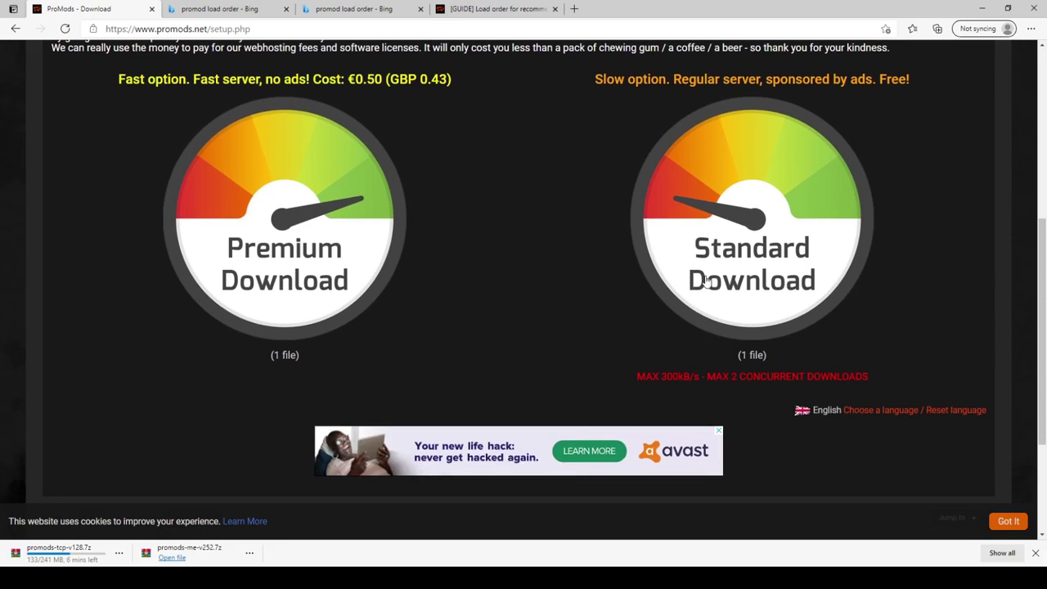
scroll(671, 307, "up", 2)
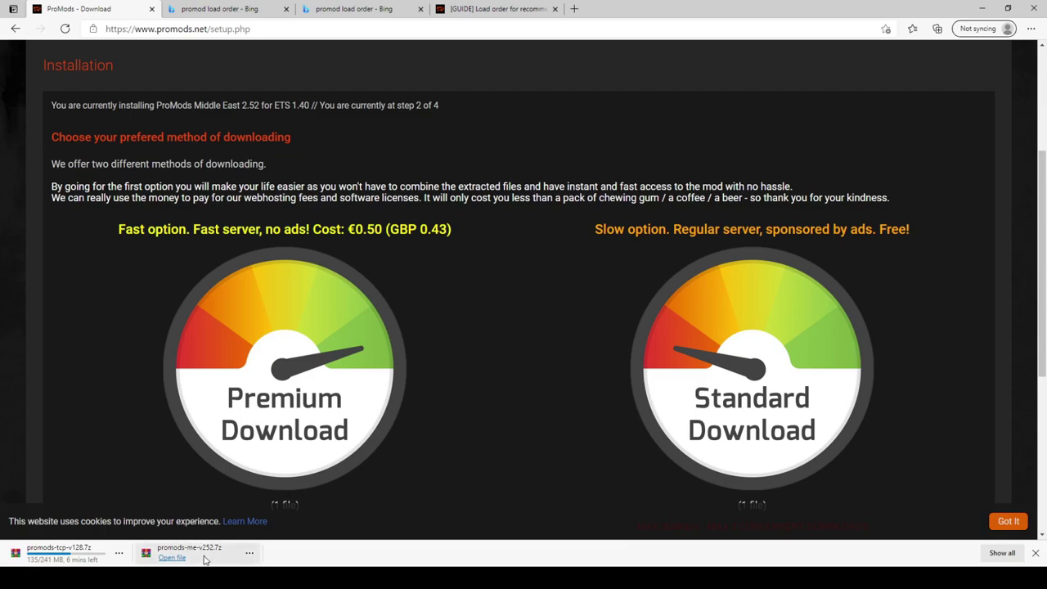
scroll(376, 310, "up", 2)
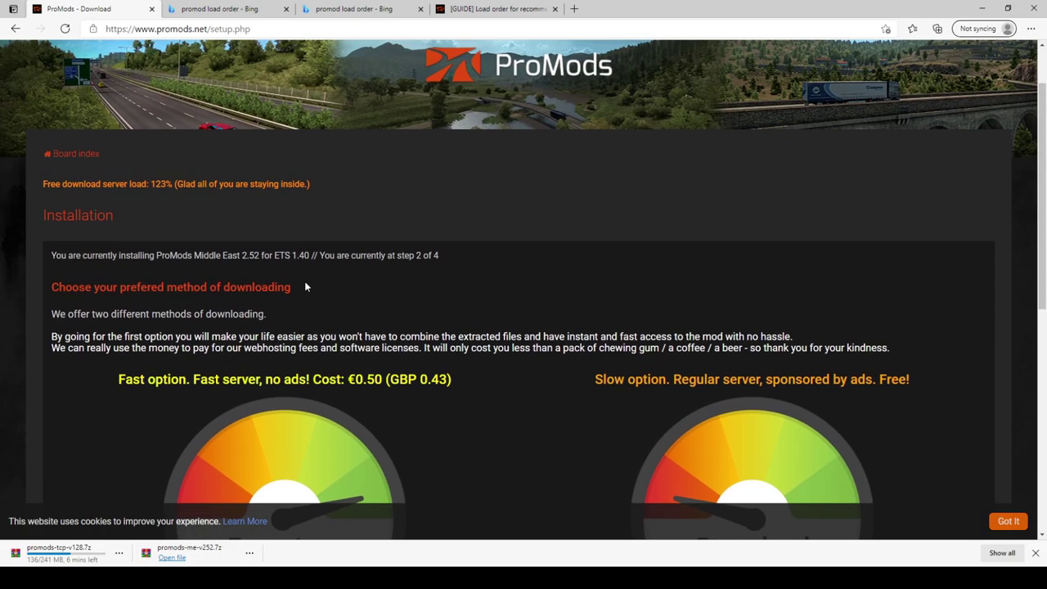
scroll(437, 275, "down", 1)
key("alt+Left")
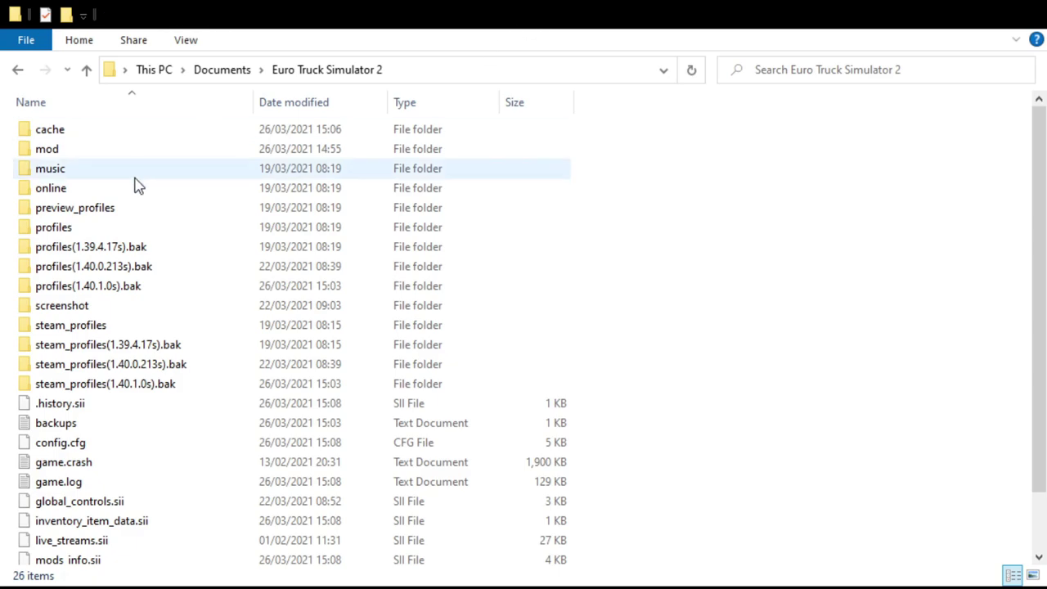
In File Explorer, open the mod folder of Euro Truck Simulator 2 in Documents and paste the copied Middle-East mod files there.
double_click(49, 150)
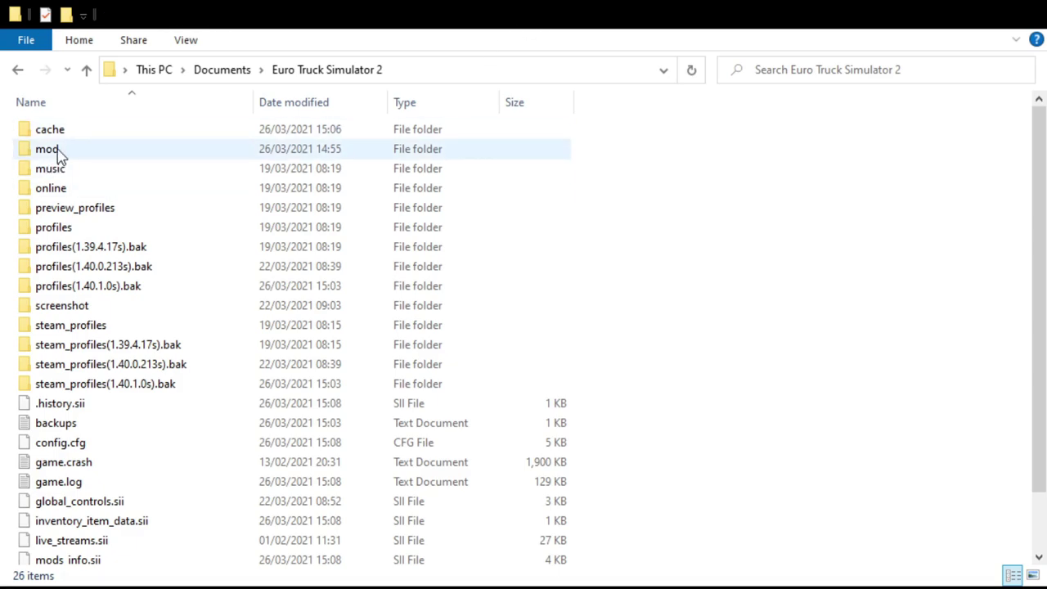
double_click(51, 151)
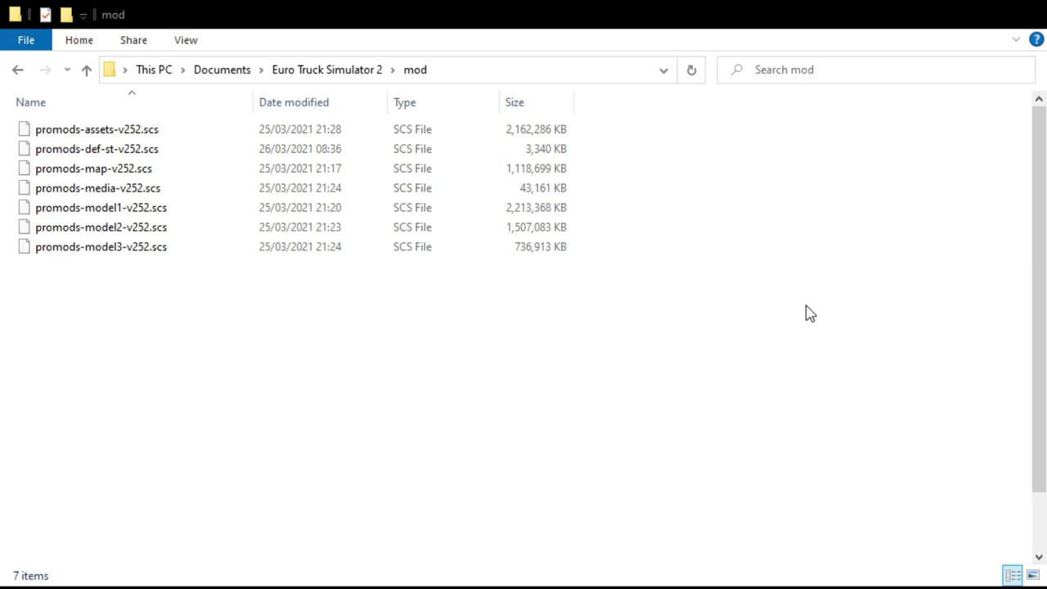
key("ctrl+v")
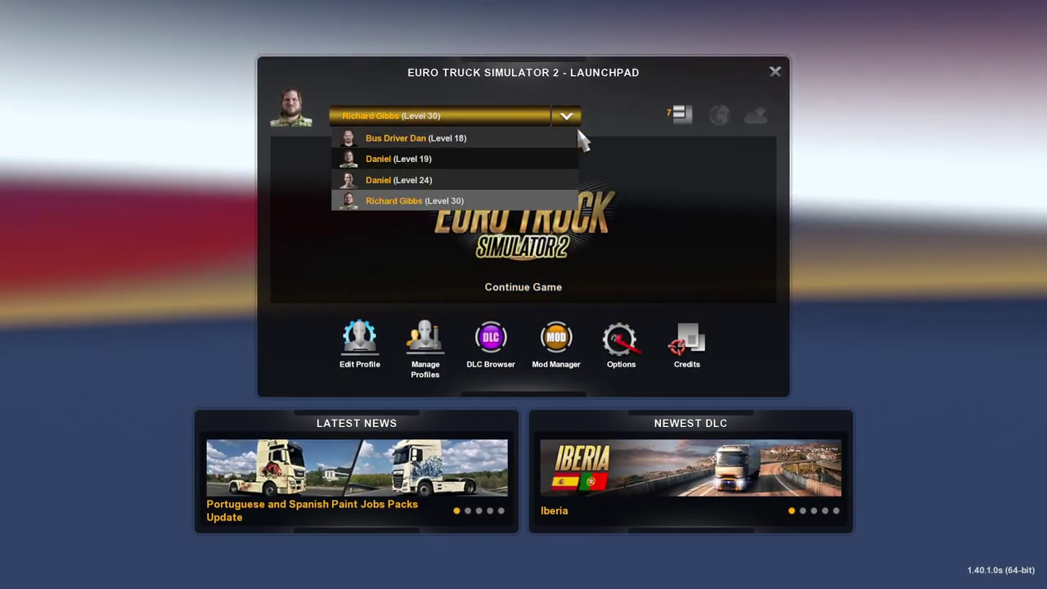
In Euro Truck Simulator 2, select the Level 30 profile, activate the ProMods Middle-East Assets and Def & Map packages, and confirm the changes.
left_click(421, 202)
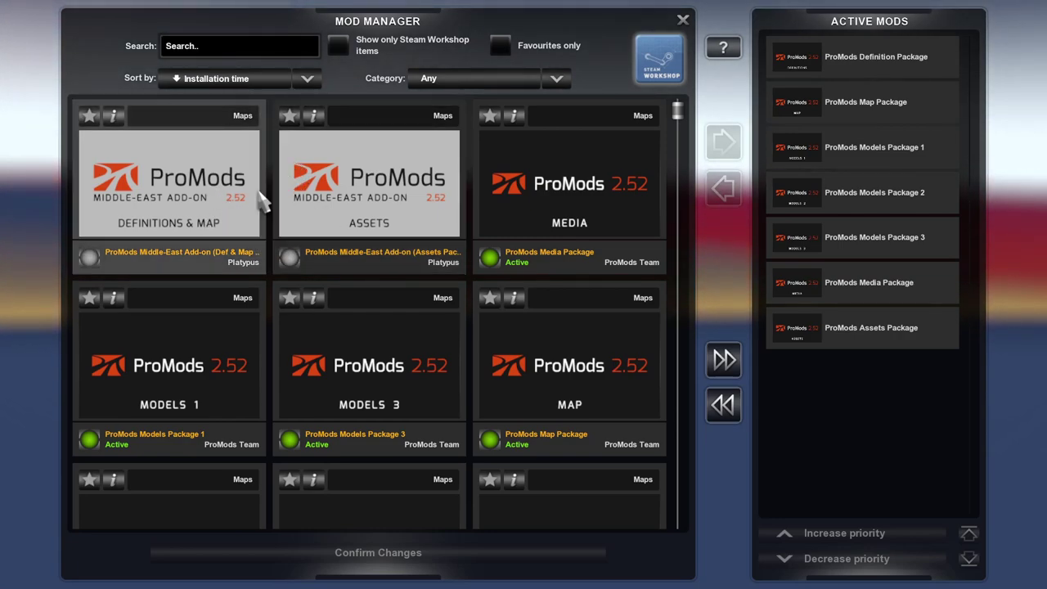
left_click(288, 258)
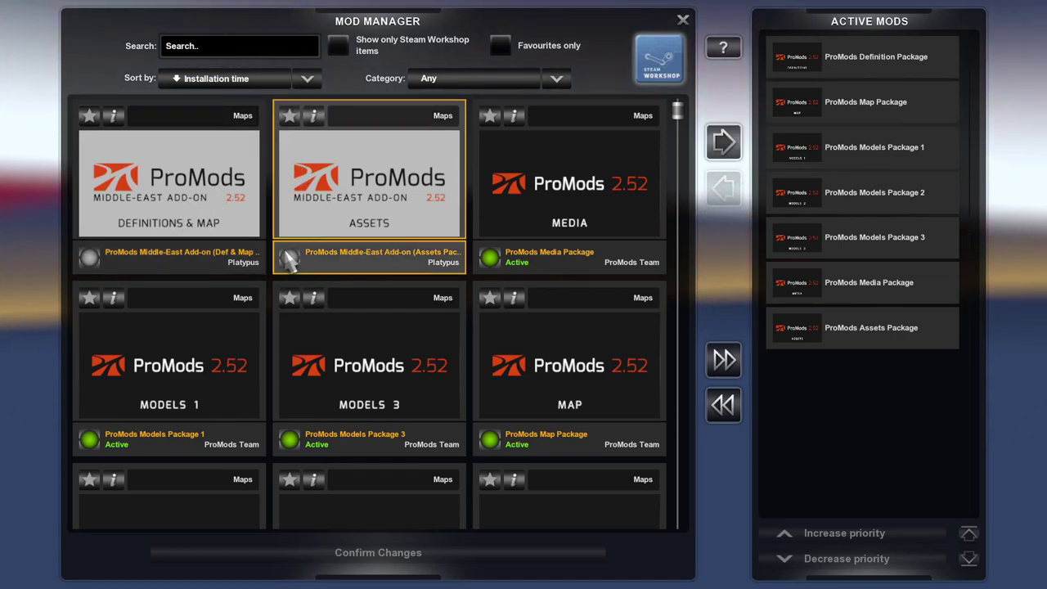
left_click(288, 258)
double_click(87, 255)
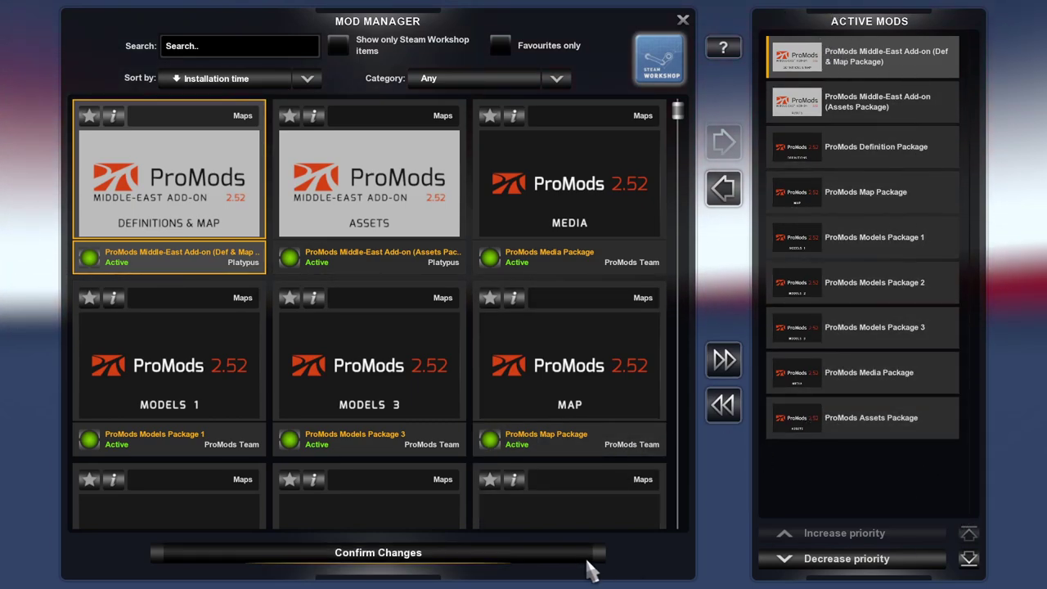
left_click(501, 555)
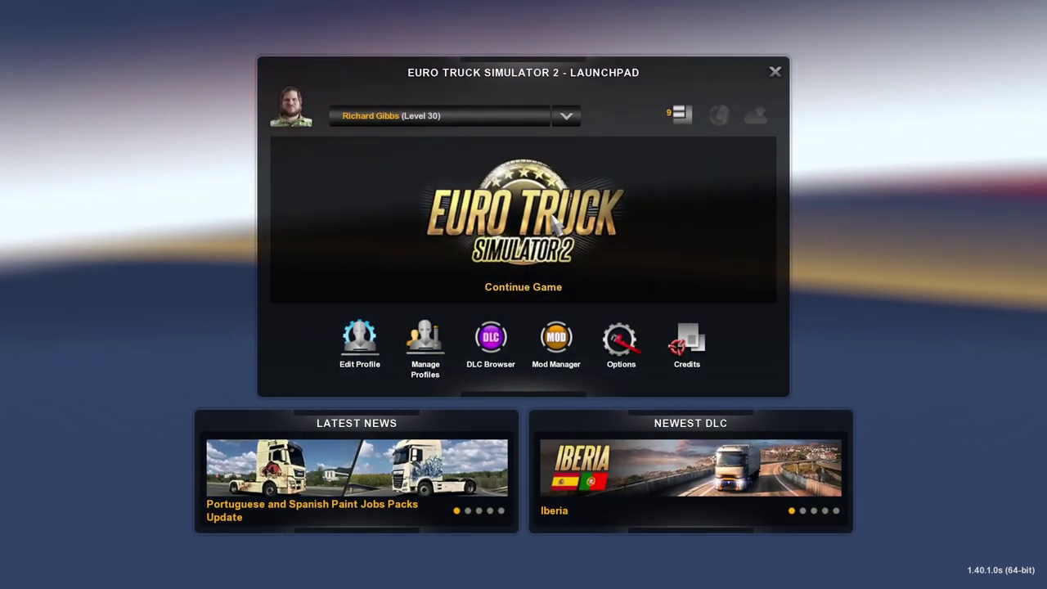
Continue the game with the selected profile, accept the game change warning, and dismiss the missing controllers dialog.
left_click(557, 221)
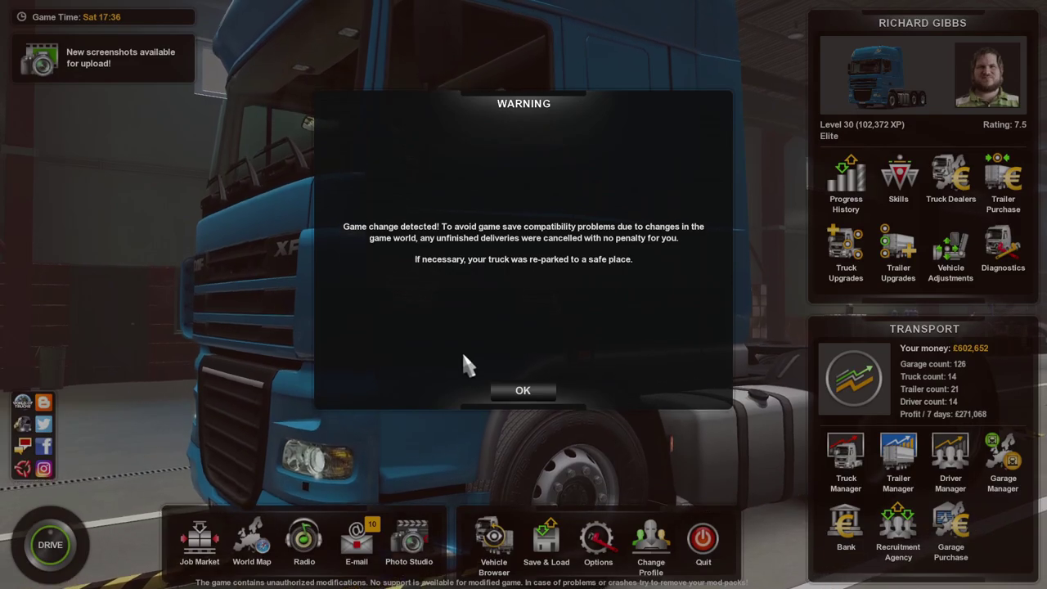
left_click(537, 389)
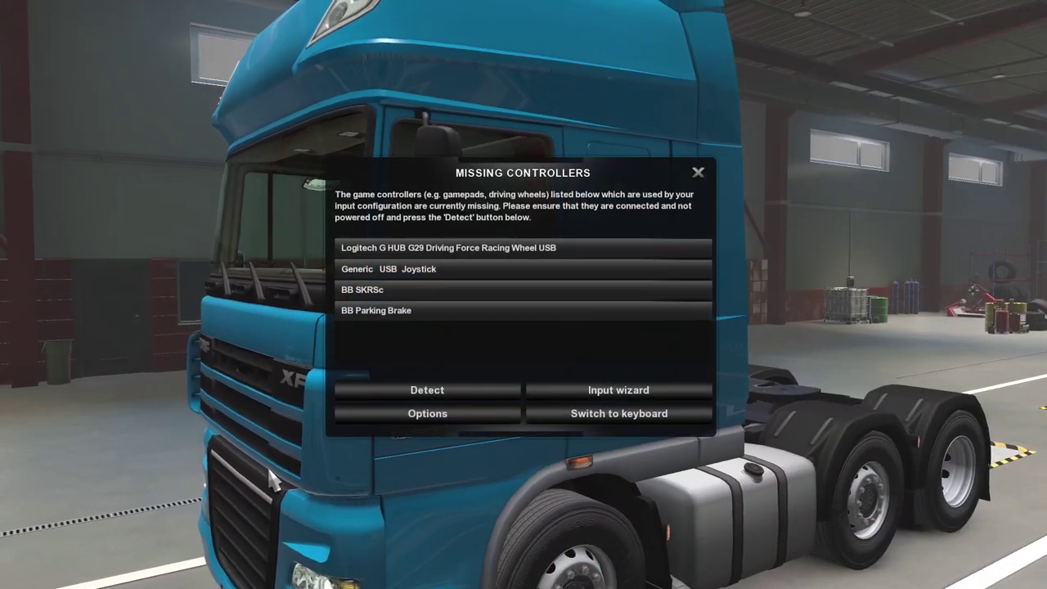
left_click(695, 172)
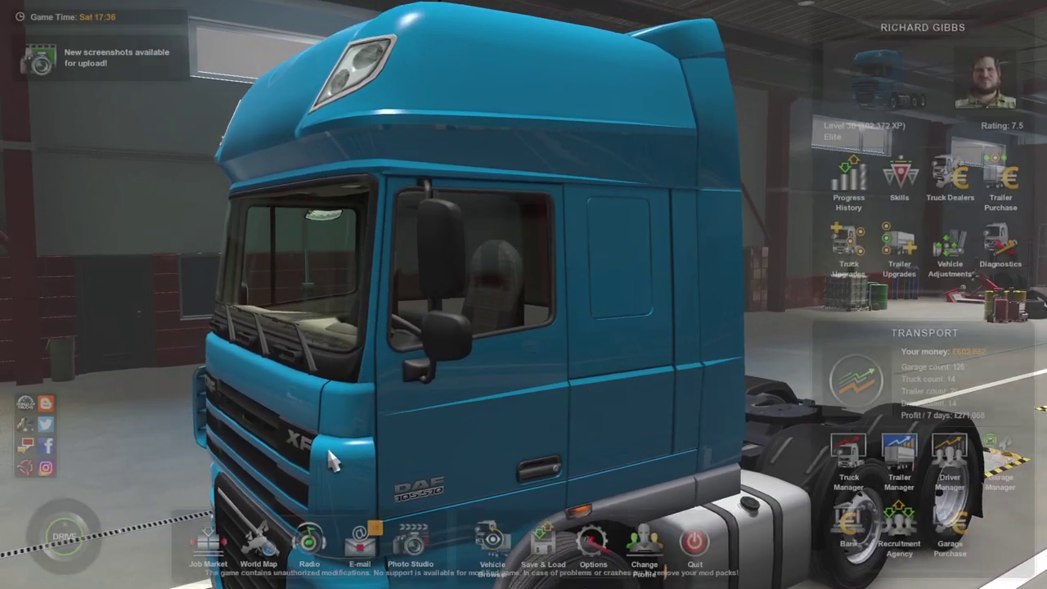
Open the world map and follow it from the British Isles across Europe to the Middle East.
key("m")
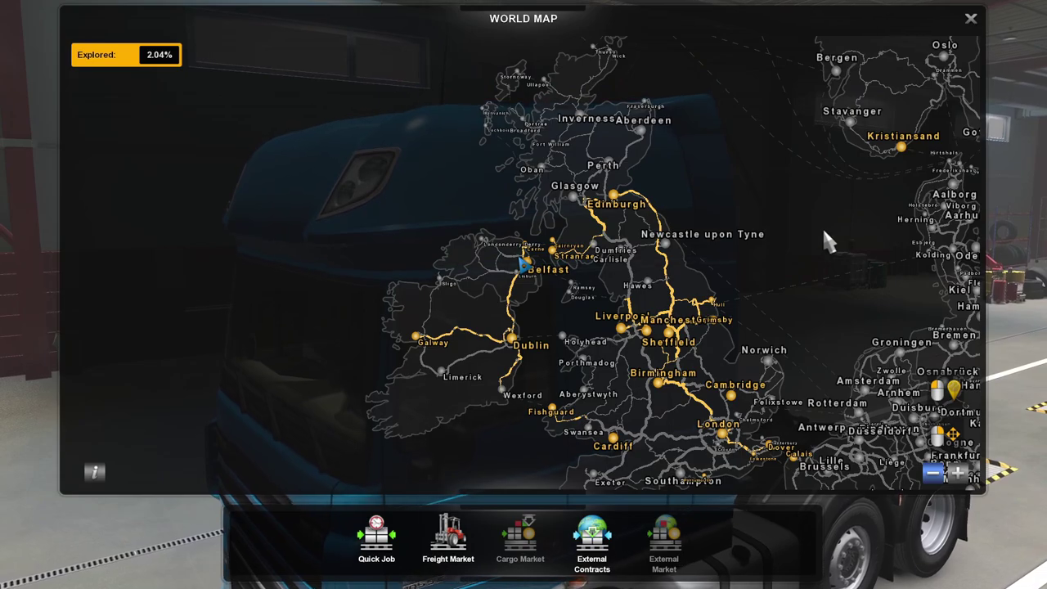
left_click_drag(822, 227, 586, 191)
left_click_drag(787, 327, 582, 180)
left_click_drag(818, 275, 597, 249)
left_click_drag(733, 279, 668, 233)
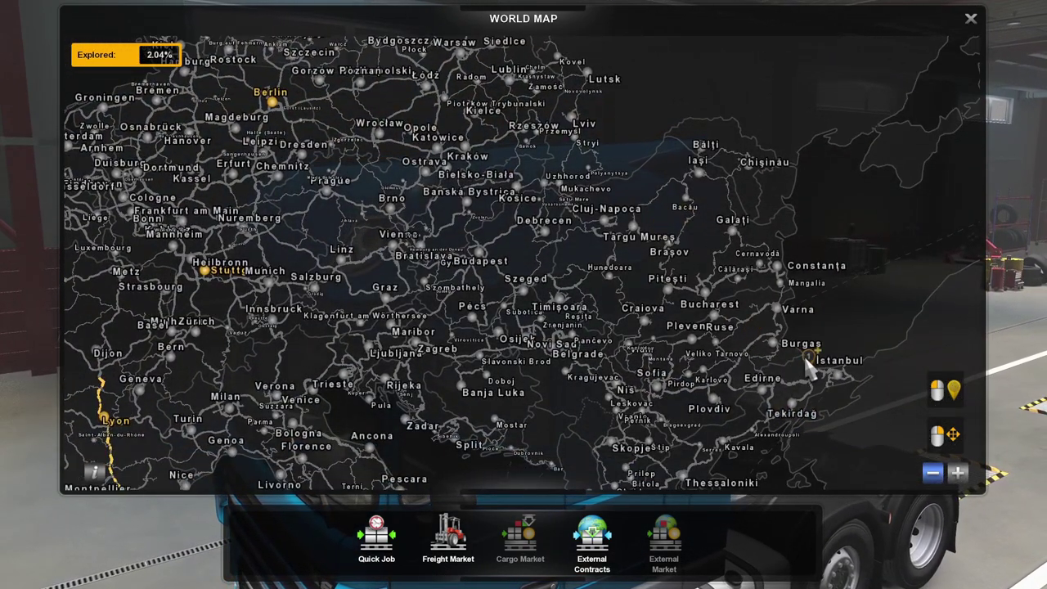
left_click_drag(814, 364, 828, 164)
left_click_drag(802, 283, 477, 243)
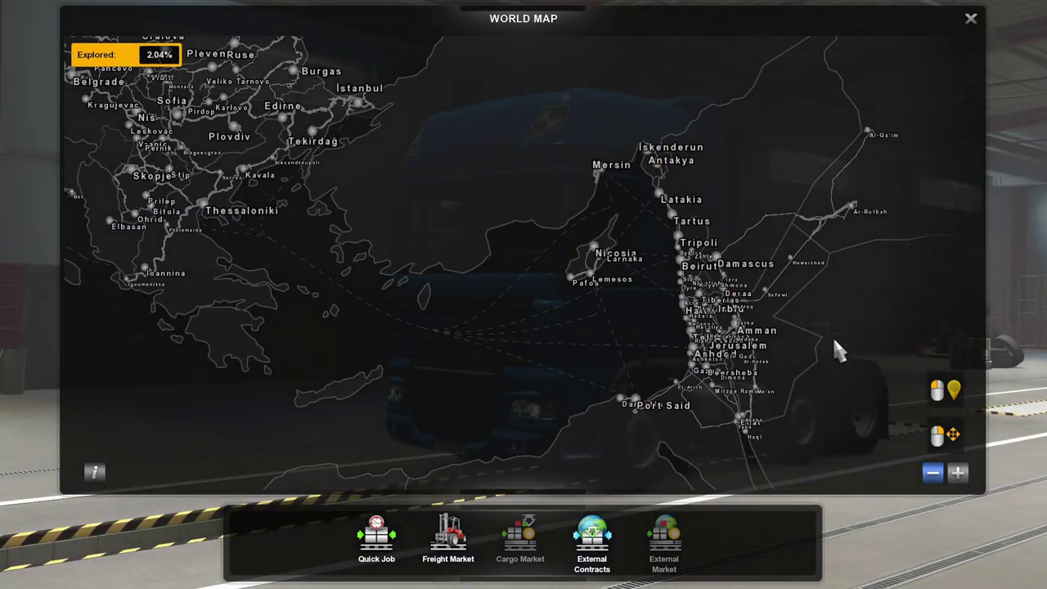
Examine the Middle-East road network on the world map around Tripoli, Damascus, Amman, Port Said and Al-Qa'im.
left_click_drag(833, 337, 741, 416)
left_click_drag(737, 281, 737, 306)
left_click_drag(706, 197, 723, 367)
left_click_drag(545, 358, 411, 106)
left_click_drag(698, 286, 761, 178)
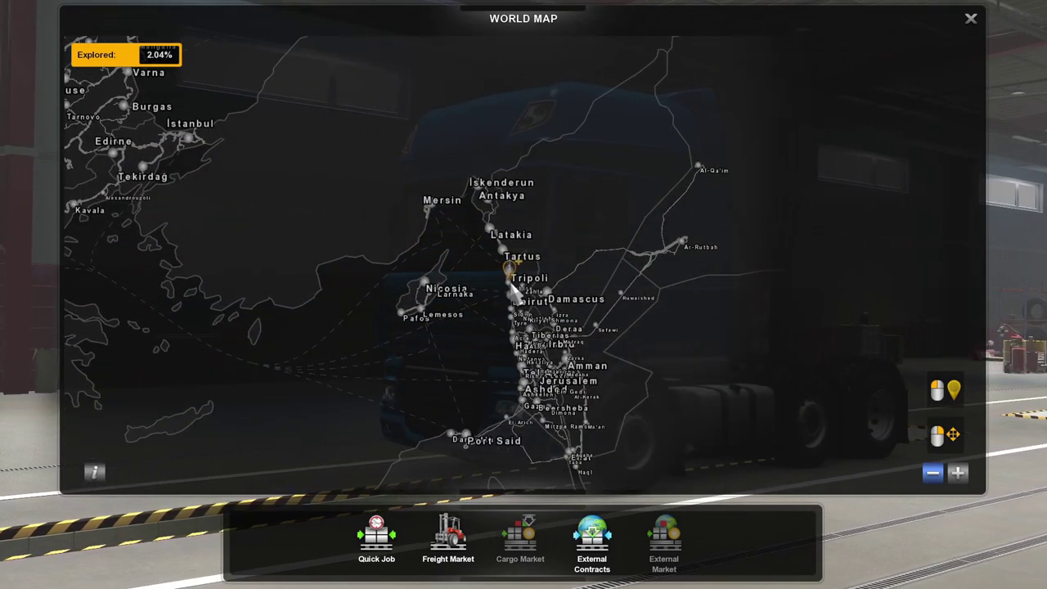
left_click_drag(629, 339, 606, 261)
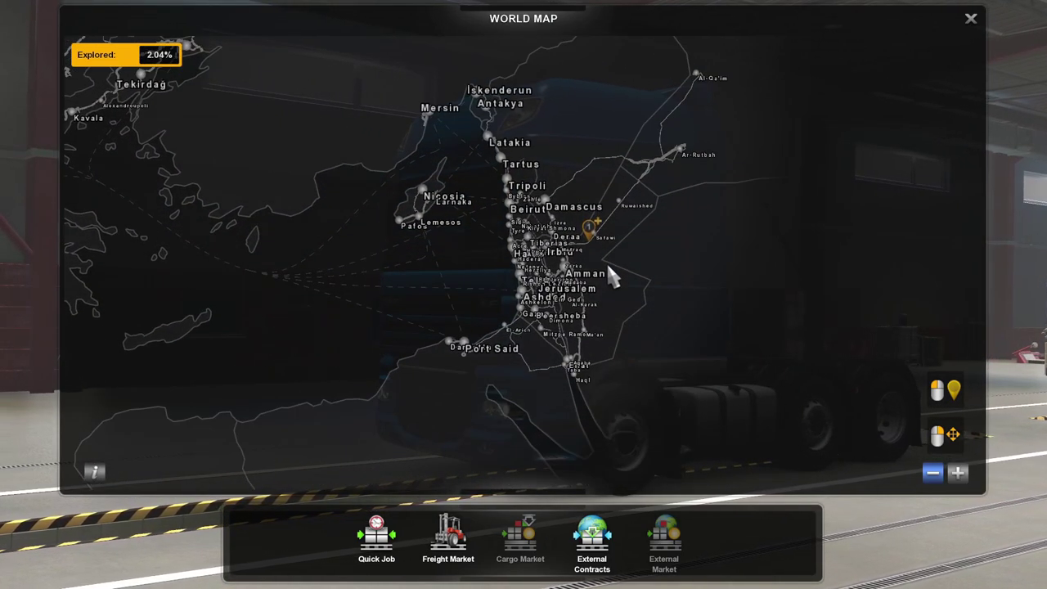
left_click_drag(516, 391, 604, 421)
left_click_drag(453, 380, 529, 423)
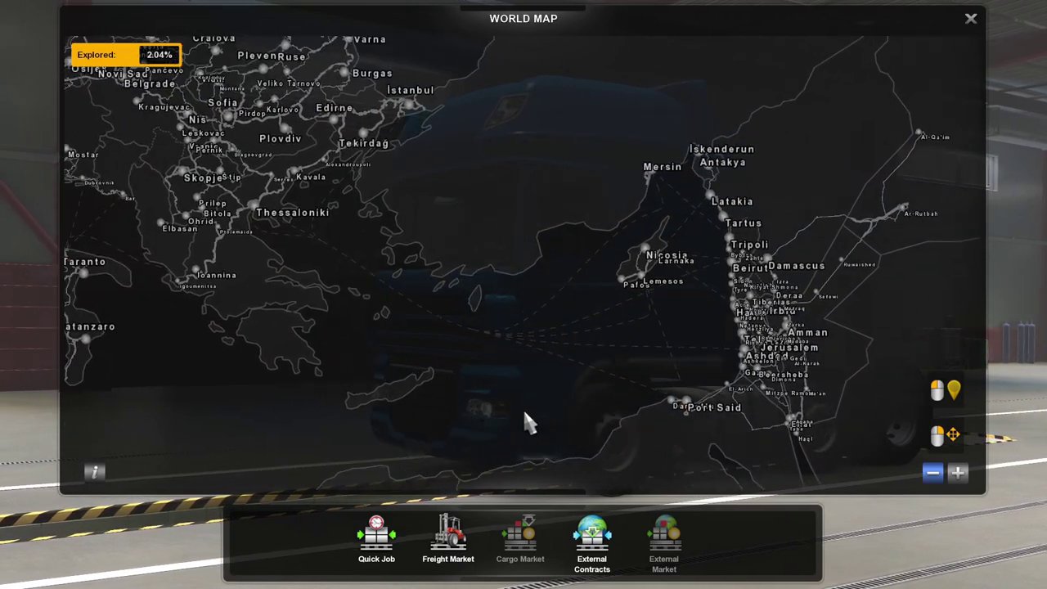
Examine the Mediterranean and North African coast, the Balkans and Eastern Europe on the world map.
left_click_drag(360, 290, 355, 341)
left_click_drag(298, 382, 533, 257)
left_click_drag(532, 332, 535, 204)
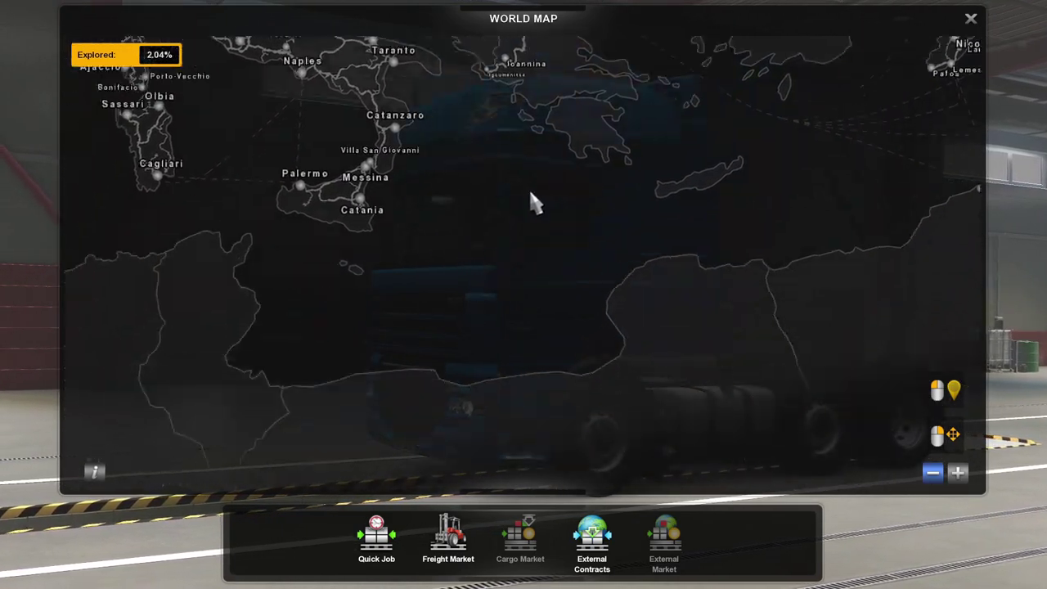
left_click_drag(322, 278, 505, 238)
left_click_drag(425, 261, 428, 418)
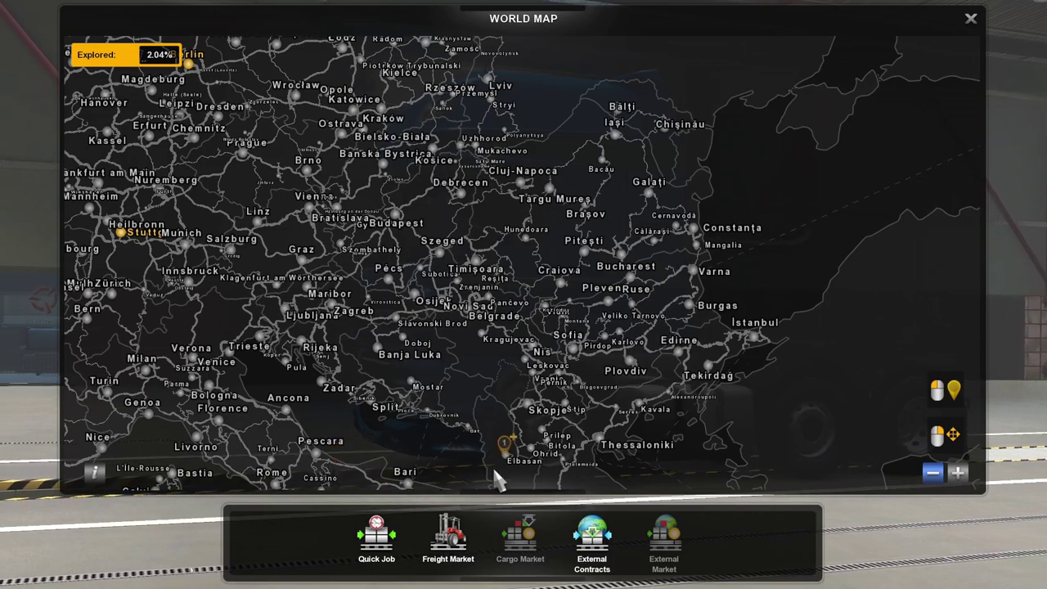
left_click_drag(620, 248, 622, 328)
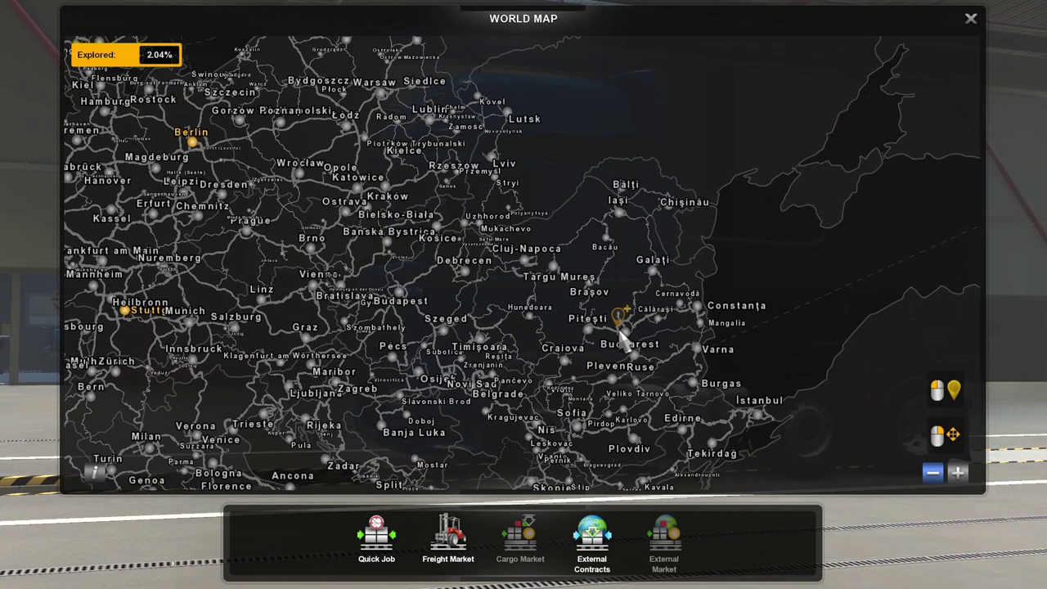